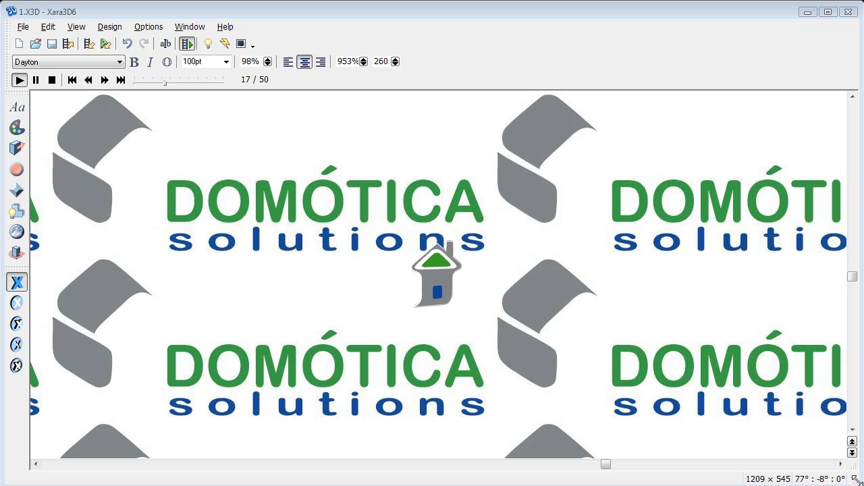
Step: Shrink the window to view the forum post, restore it, and bring up the texture option bars
left_click_drag(853, 480, 311, 249)
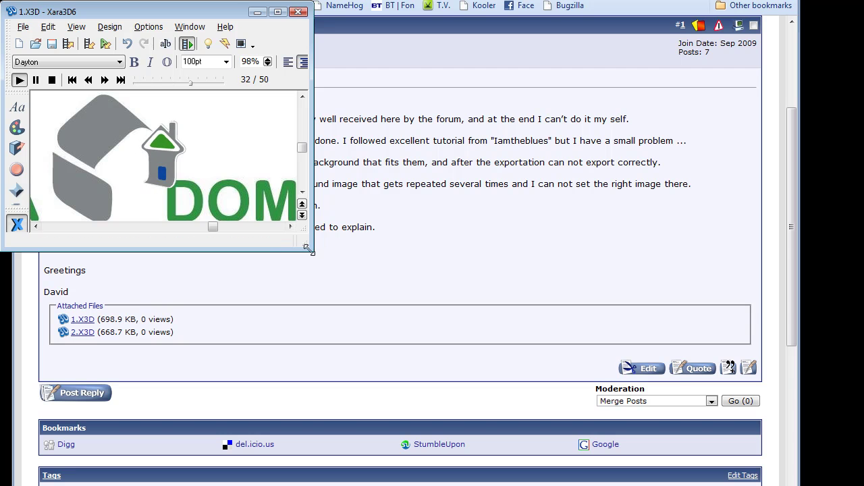
left_click_drag(302, 244, 857, 478)
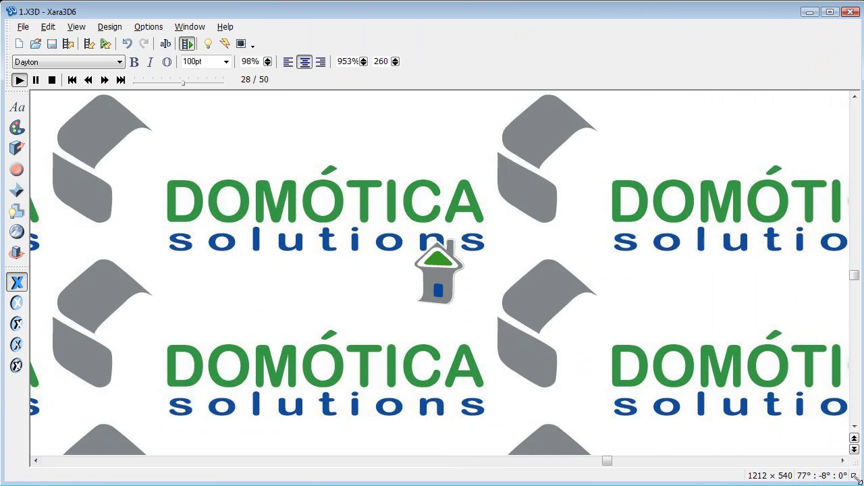
left_click(191, 31)
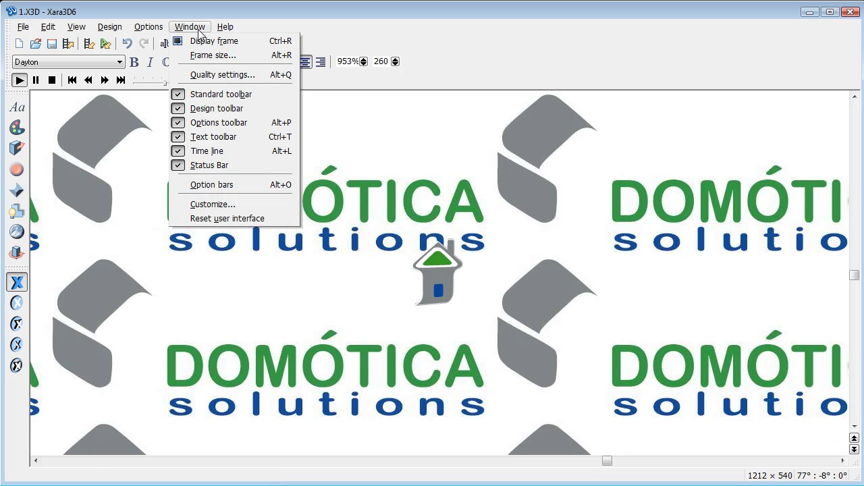
left_click(211, 184)
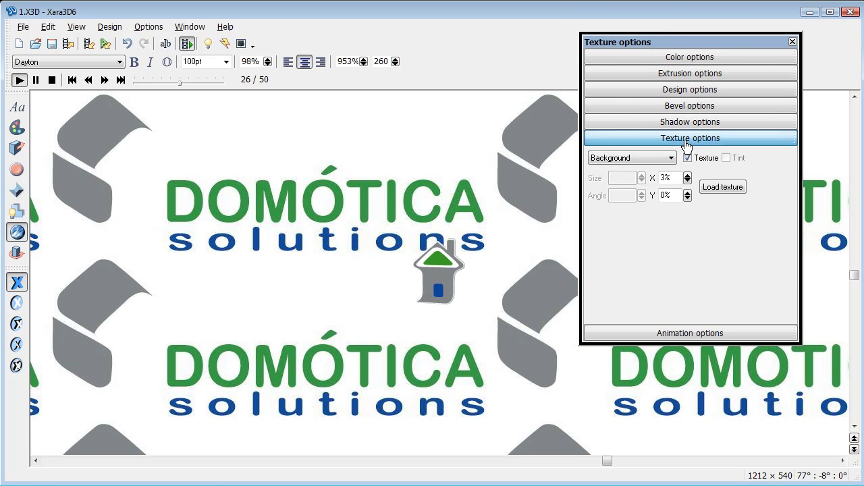
Step: Set the Background texture's horizontal position X to 0%
left_click(630, 160)
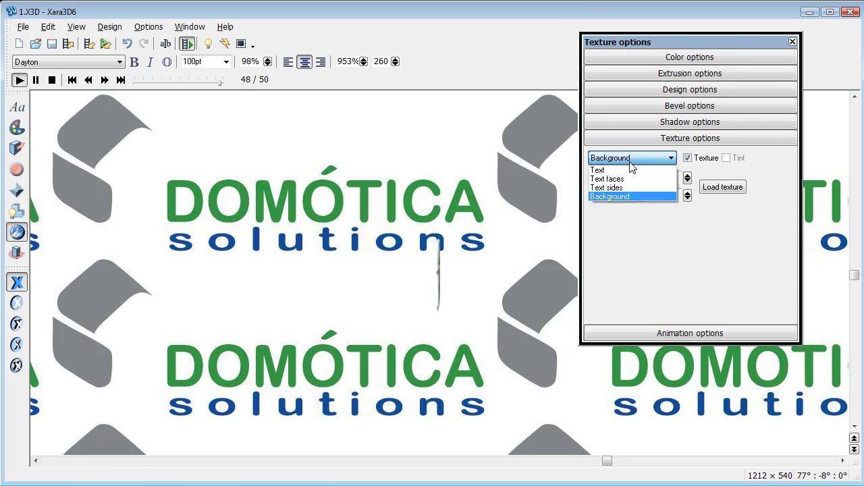
left_click(610, 197)
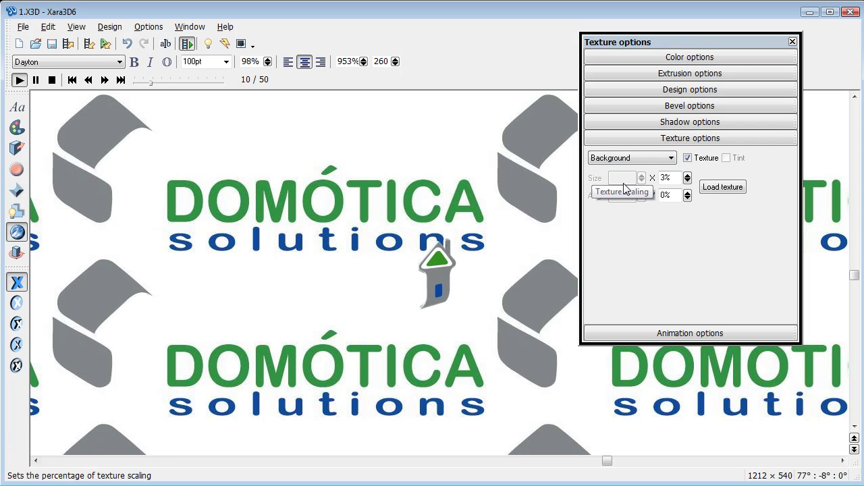
double_click(679, 178)
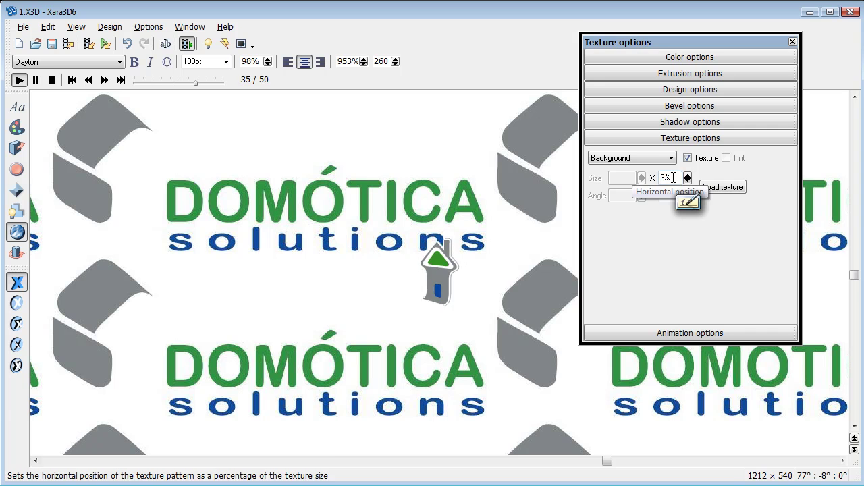
type("0")
key("Return")
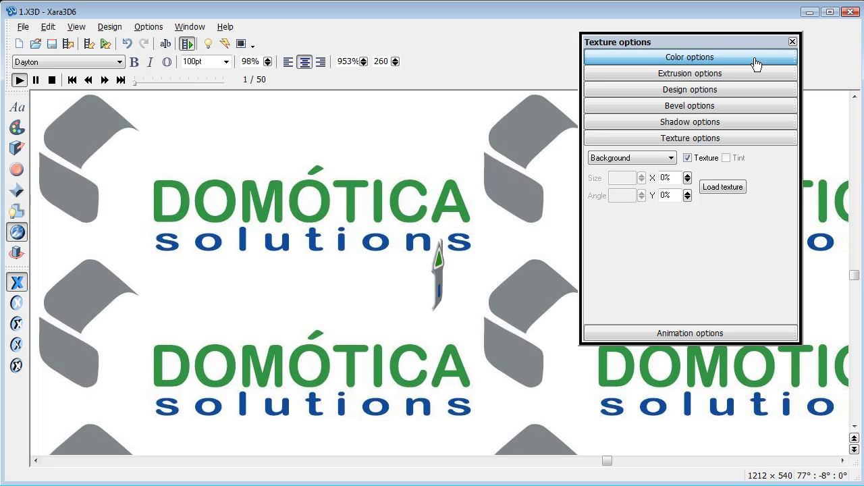
Step: Close the texture panel, accept the 204 × 124 frame size, then drag the frame to 453 × 137 pixels
left_click(793, 42)
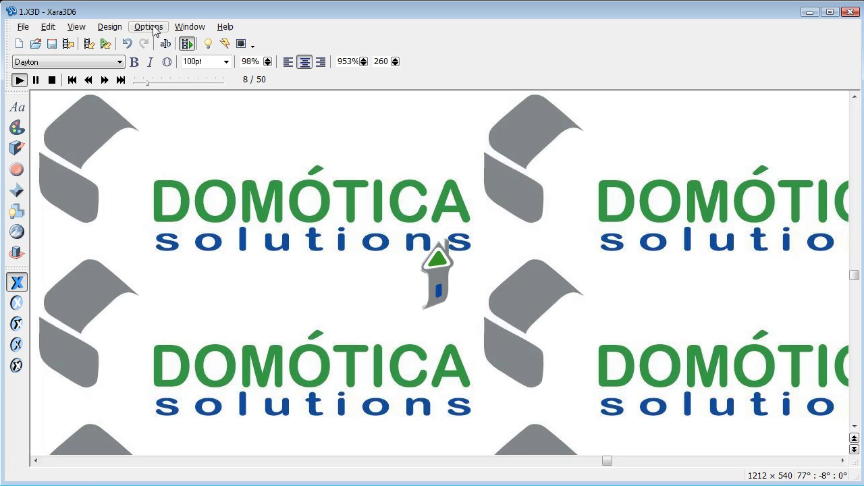
left_click(189, 27)
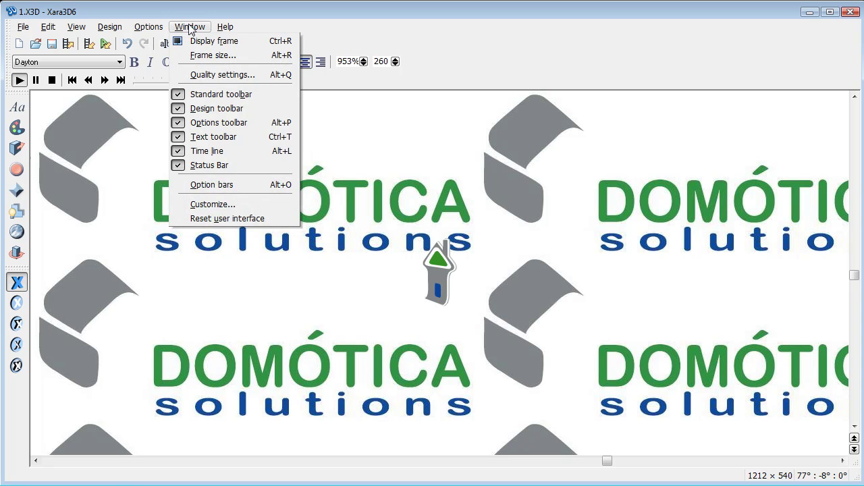
double_click(190, 27)
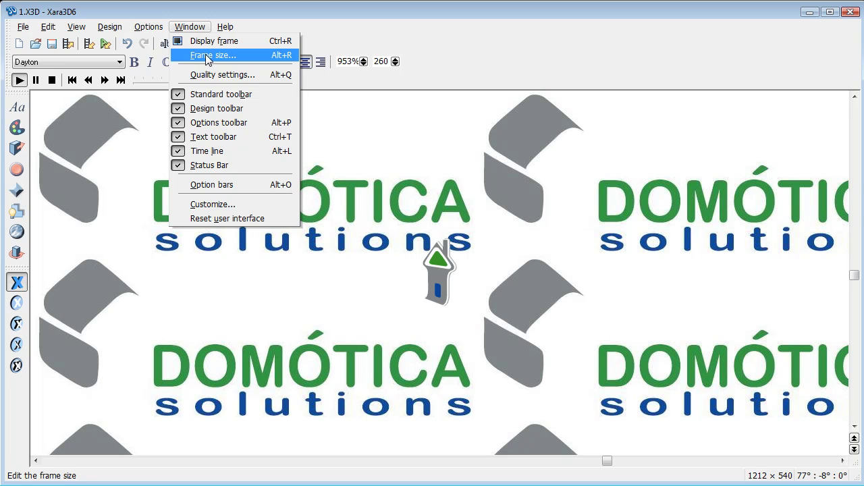
left_click(207, 57)
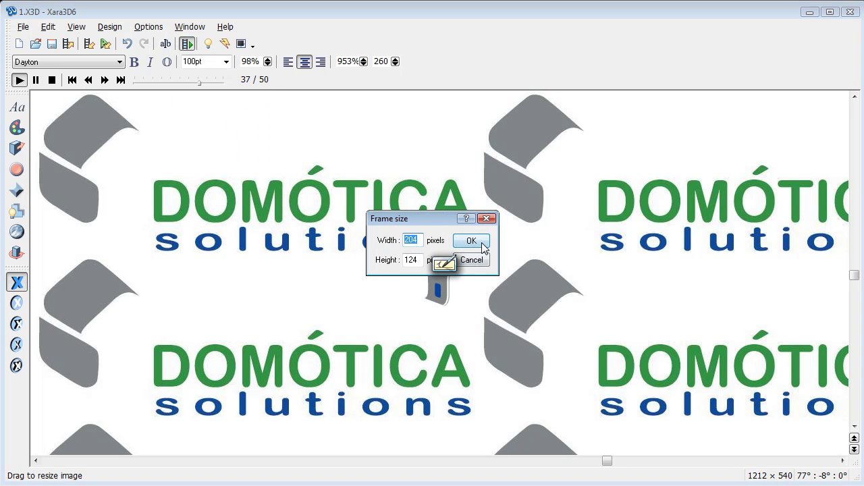
left_click(471, 241)
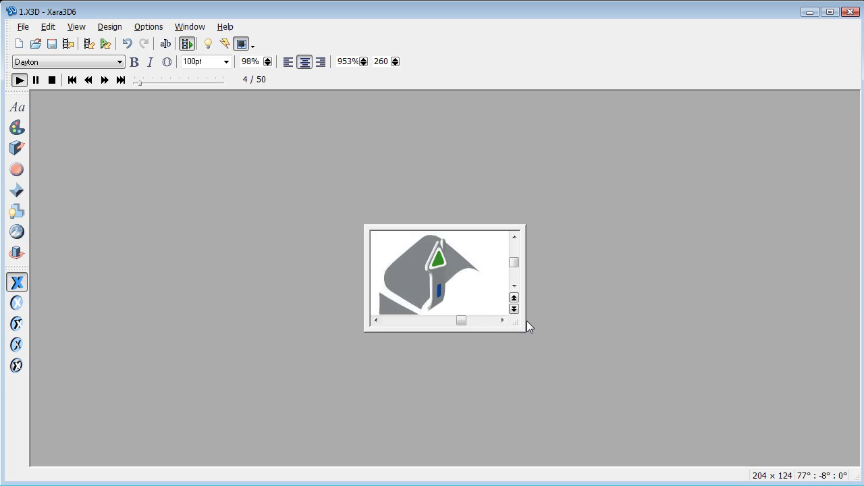
left_click_drag(521, 321, 603, 328)
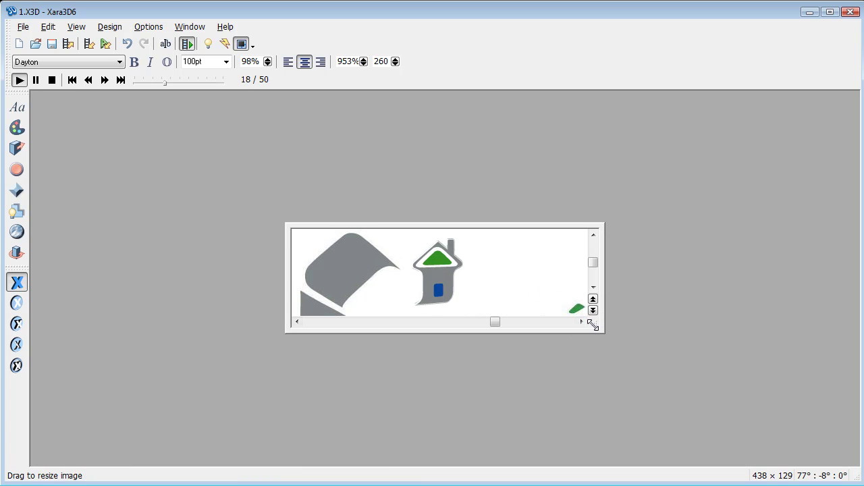
left_click_drag(592, 325, 600, 329)
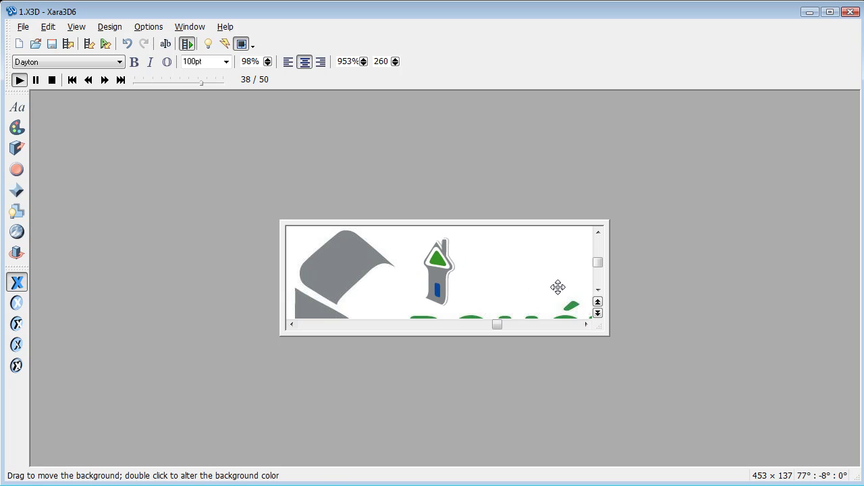
left_click(189, 27)
left_click(202, 43)
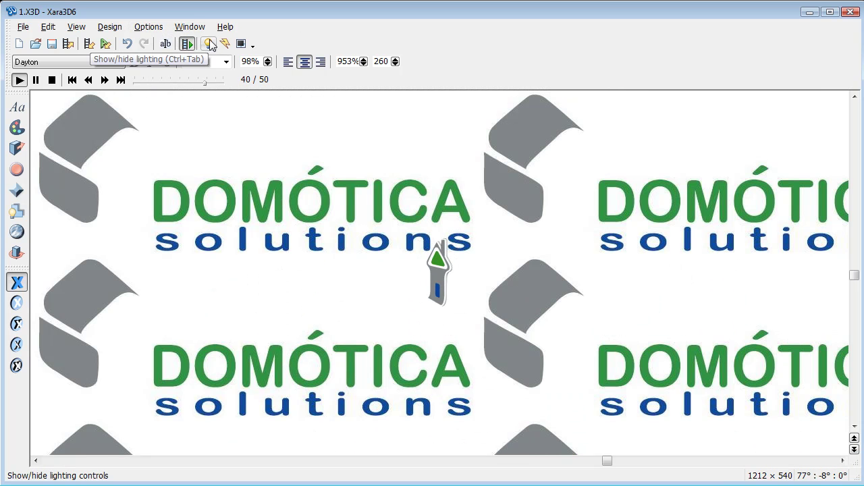
left_click(190, 27)
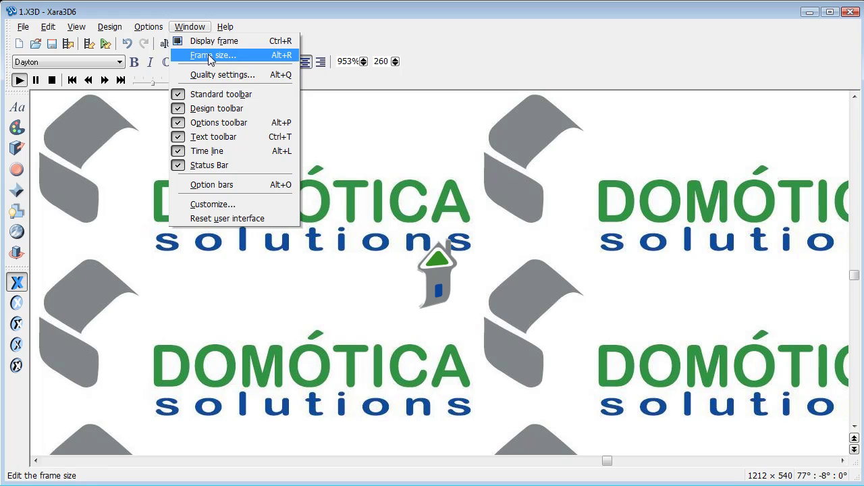
left_click(209, 55)
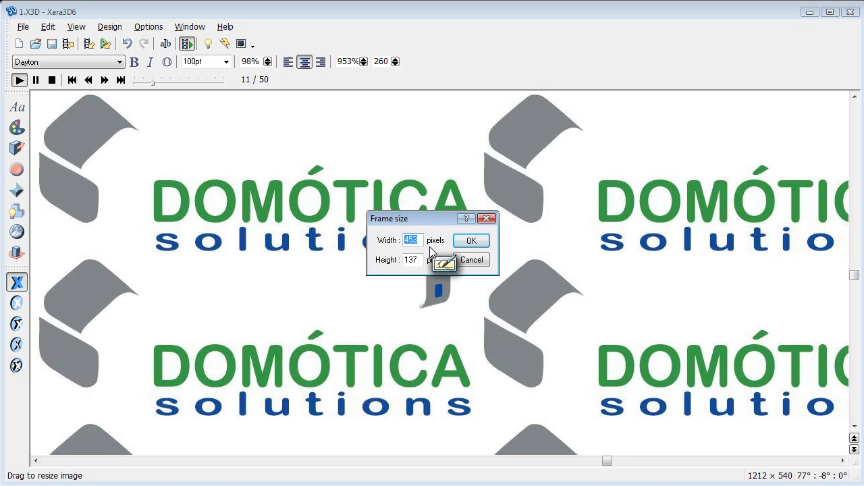
left_click(472, 244)
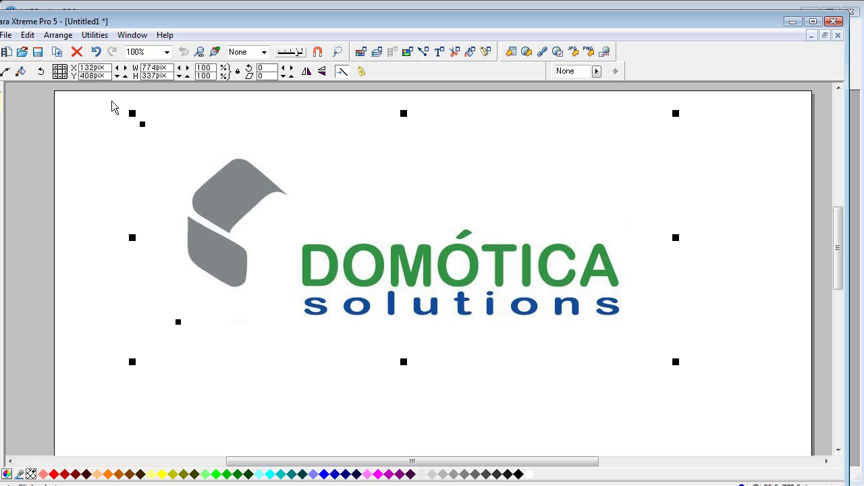
Step: Marquee-select the whole DOMÓTICA logo and drag a corner to shrink it to 78% (593 px wide)
left_click_drag(112, 103, 795, 374)
left_click_drag(676, 116, 397, 236)
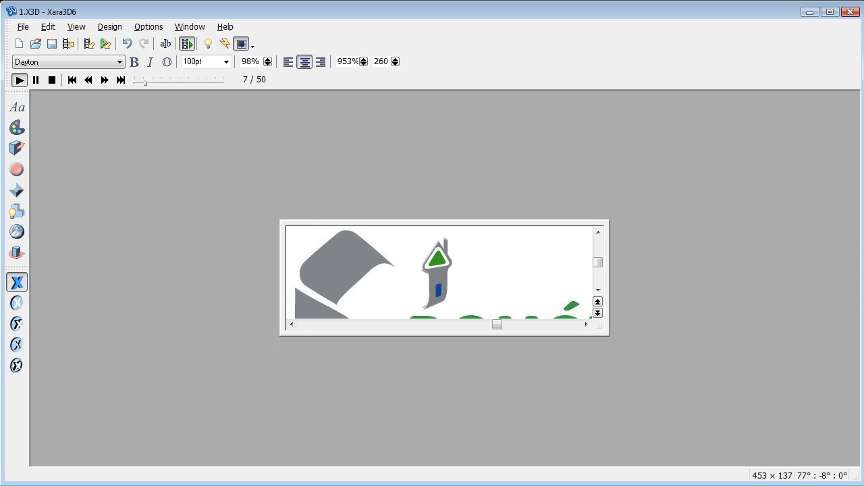
left_click(191, 27)
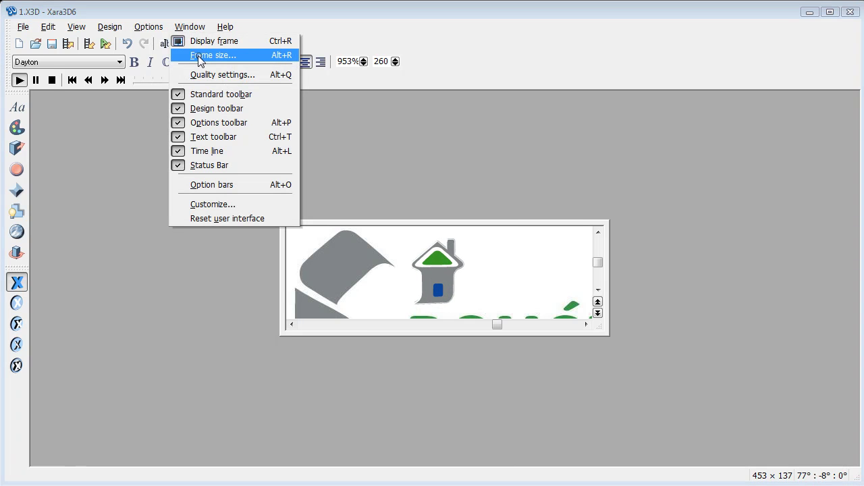
left_click(199, 60)
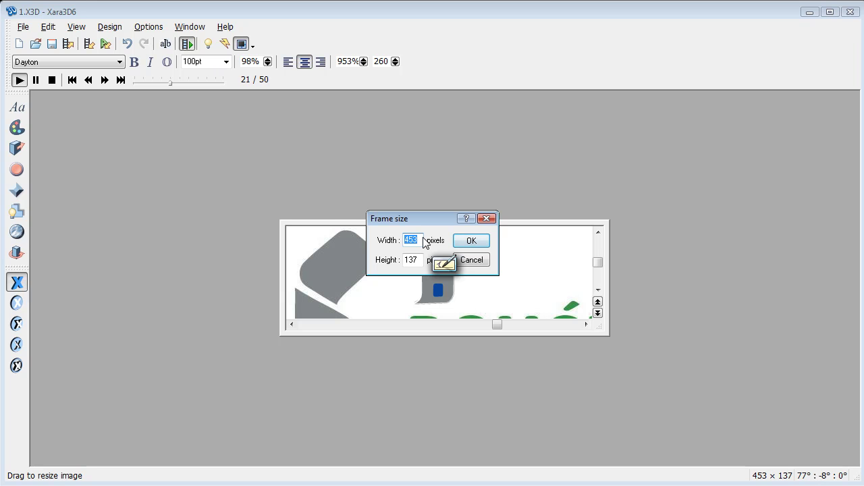
left_click(489, 219)
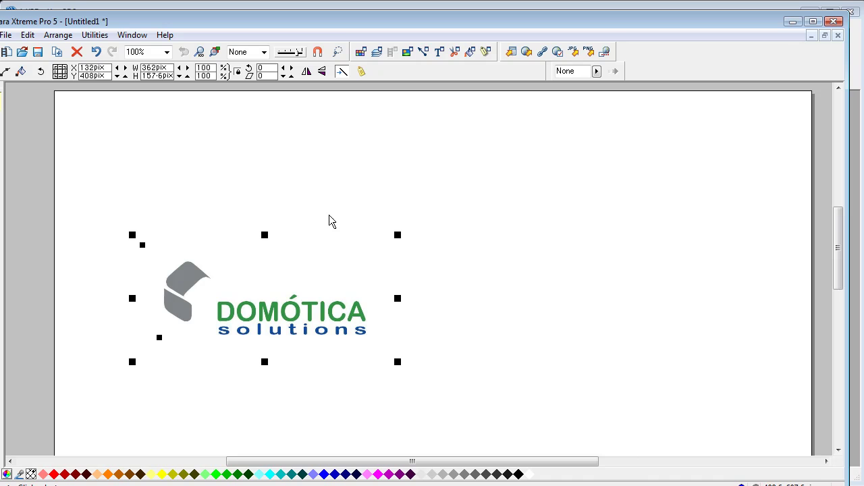
Step: Enter 453 px as the logo's width, then 137 px as its height, giving 314.7 × 137
left_click(169, 67)
type("453")
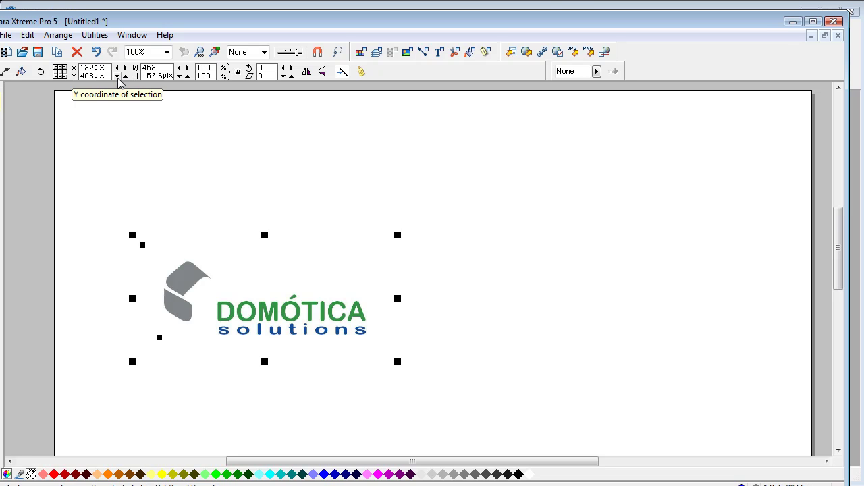
key("Return")
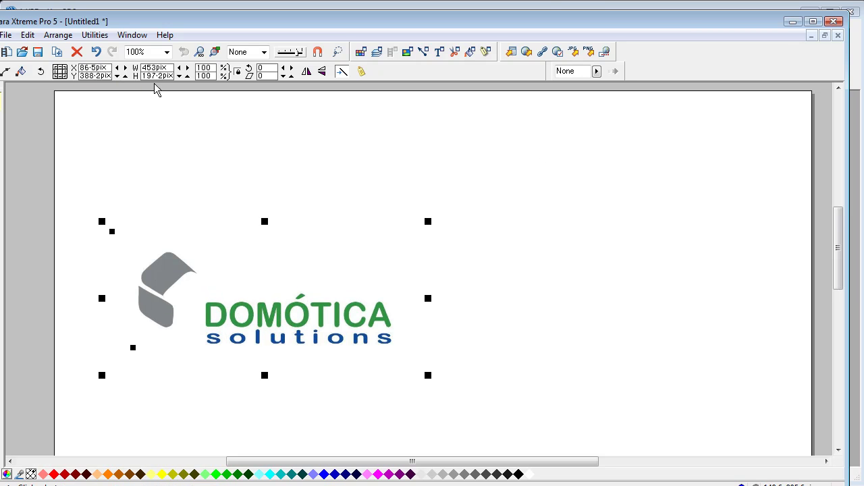
key("Tab")
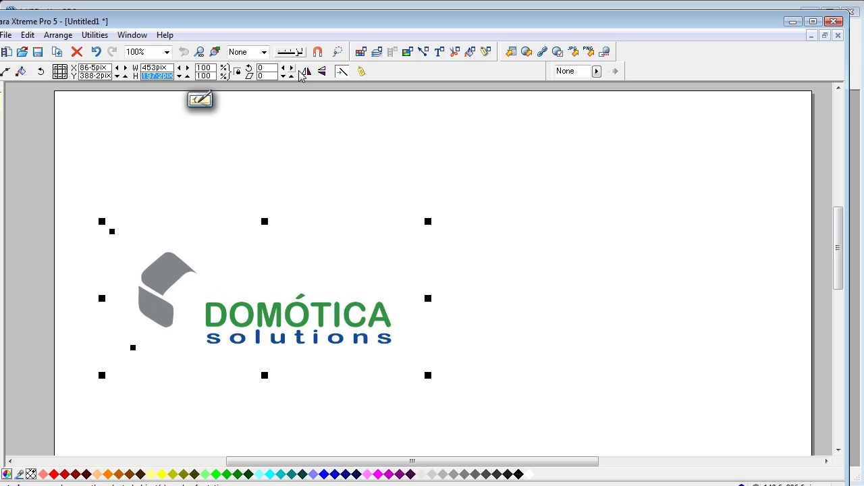
type("137")
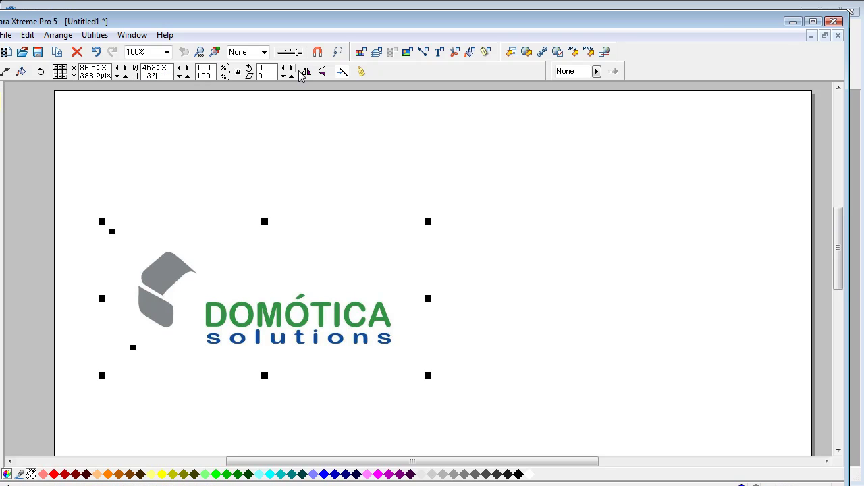
key("Return")
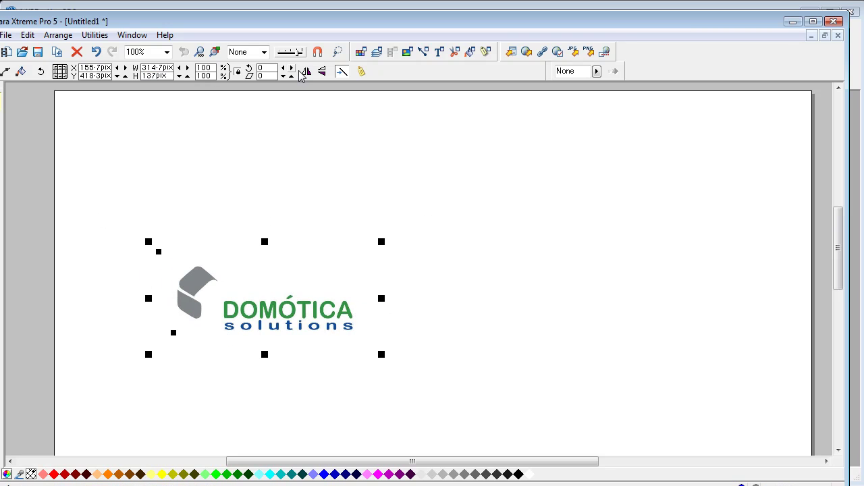
Step: Fill the page background with magenta and nudge the logo slightly right
left_click(239, 139)
left_click(292, 52)
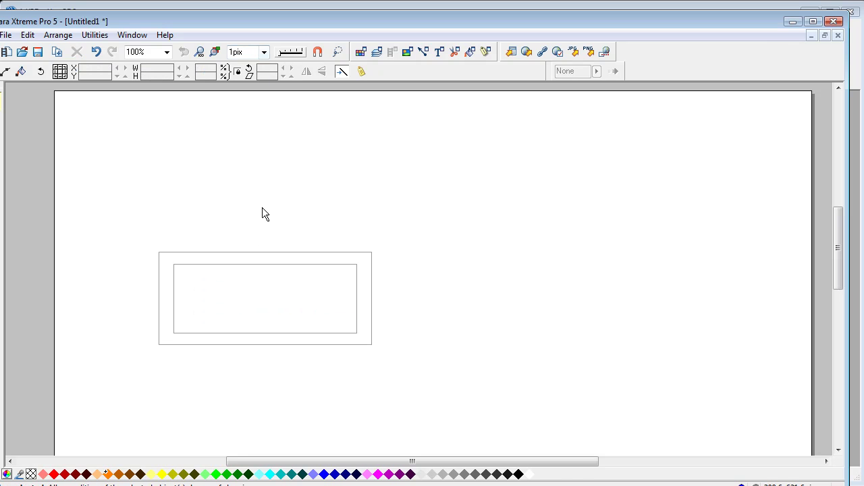
left_click(233, 257)
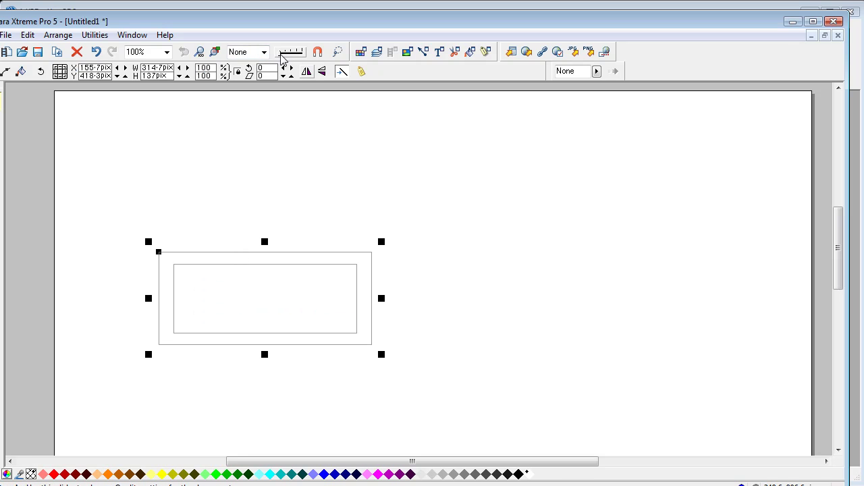
left_click_drag(281, 52, 327, 53)
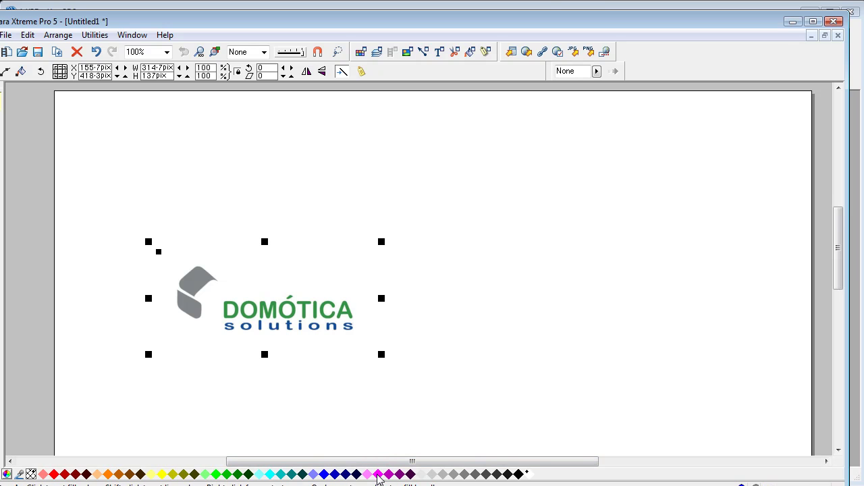
left_click_drag(377, 476, 410, 440)
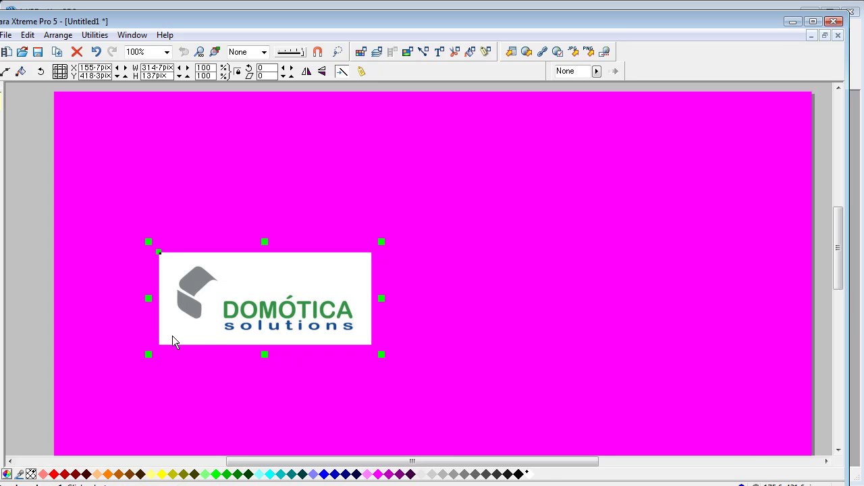
mouse_move(172, 336)
left_mouse_down()
mouse_move(227, 384)
mouse_move(194, 375)
mouse_move(173, 337)
left_mouse_up()
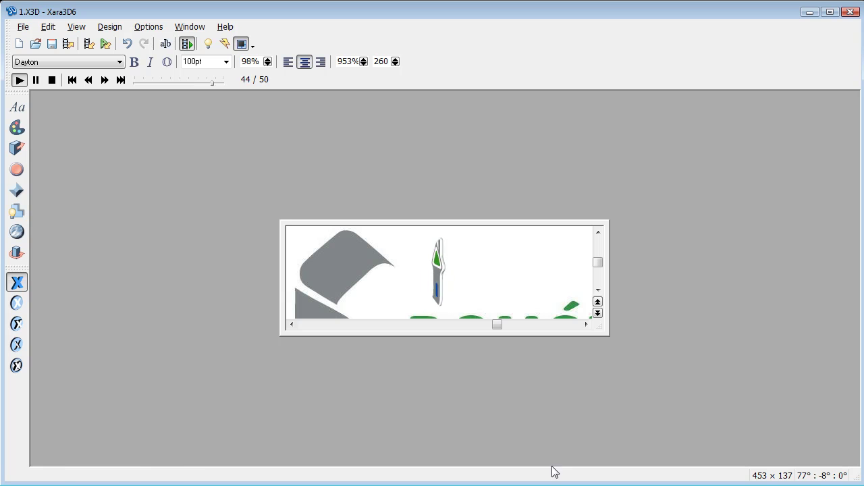
Step: Check in the Frame size dialog that the frame reads 453 × 137, then cancel
left_click(177, 28)
left_click(202, 54)
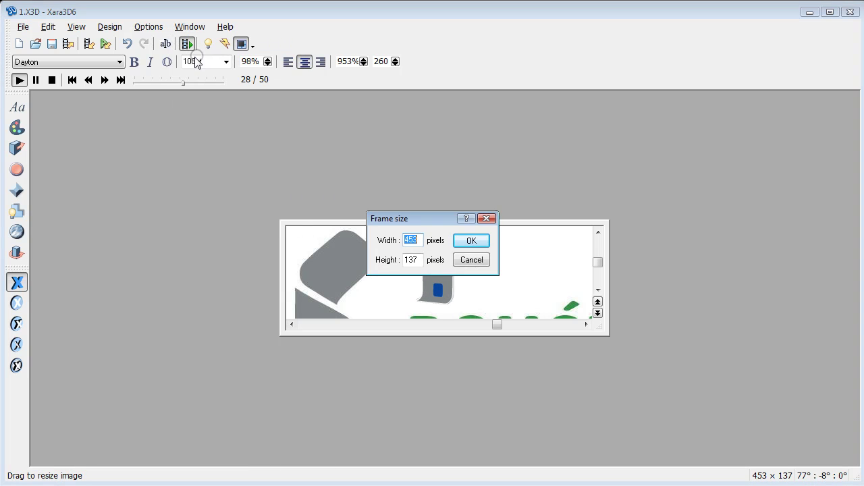
left_click(474, 261)
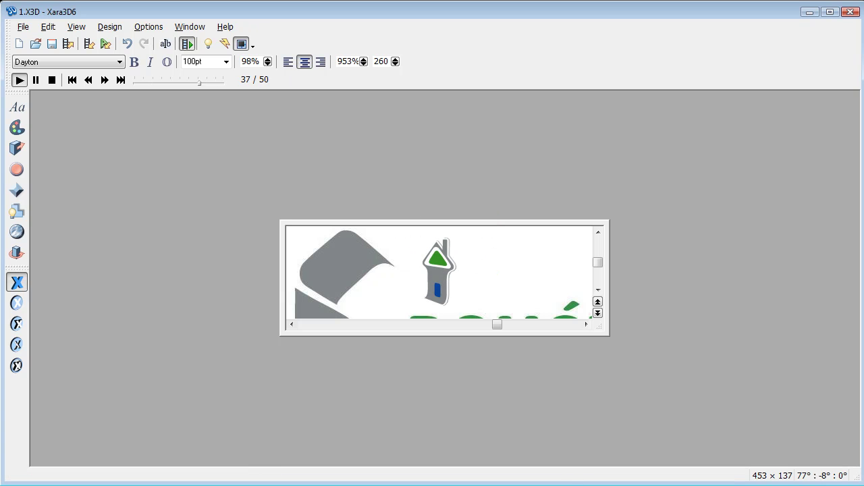
Step: Back in Xara Xtreme, set the white rectangle's width to 453 px, making it 453 × 137
key("alt+Tab")
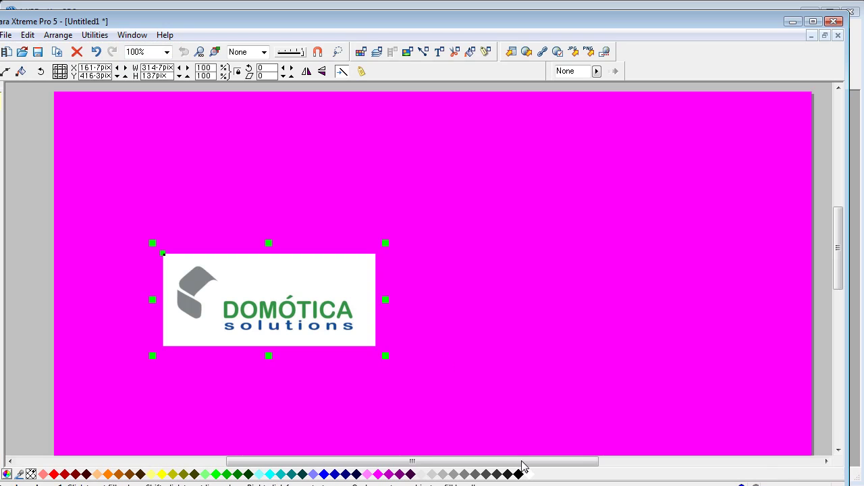
left_click(279, 259)
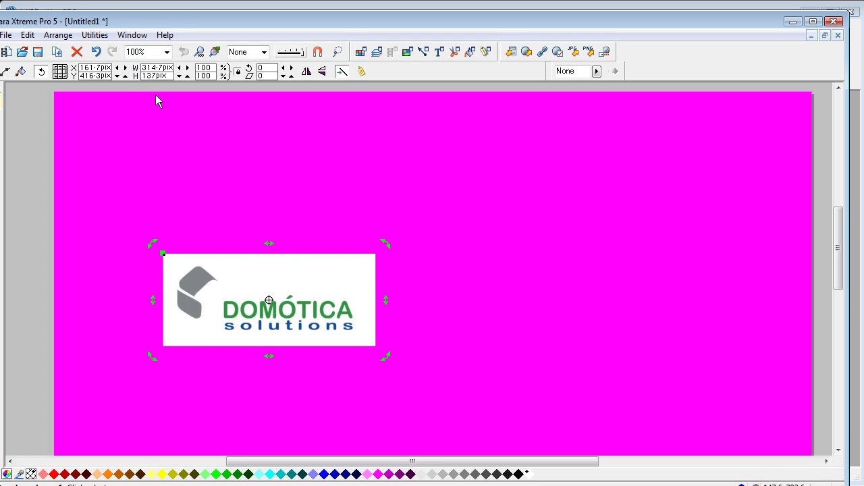
left_click(167, 261)
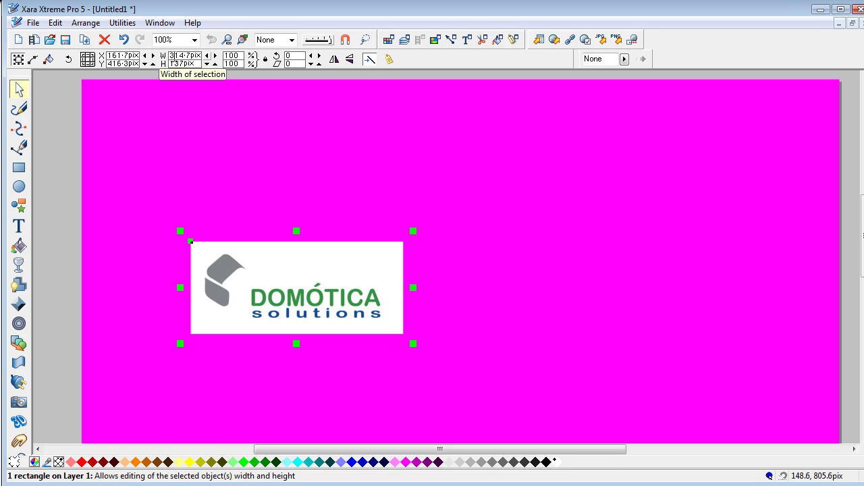
double_click(170, 55)
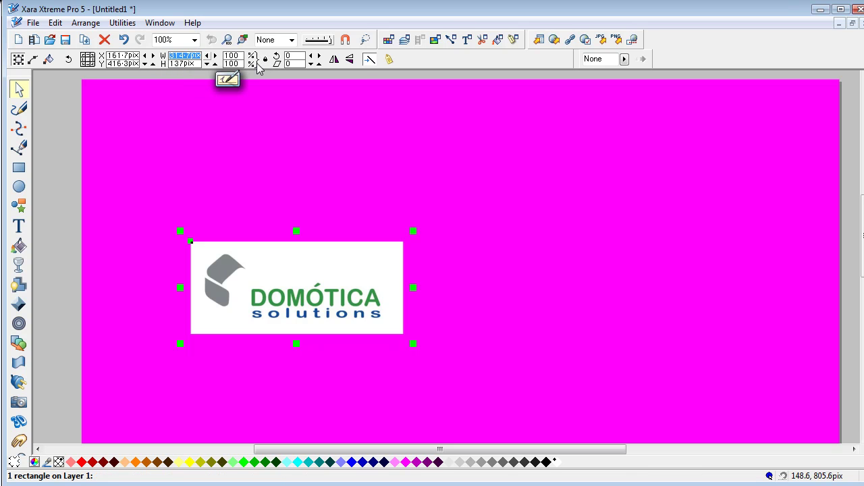
type("45")
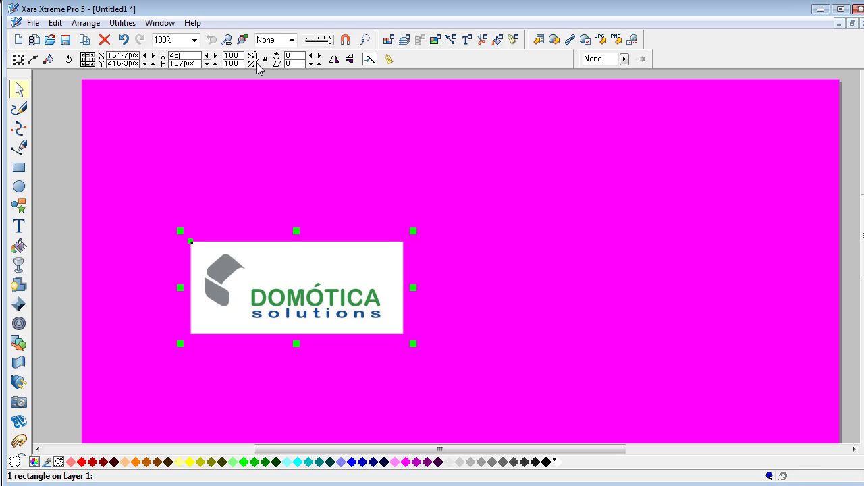
type("3")
key("Return")
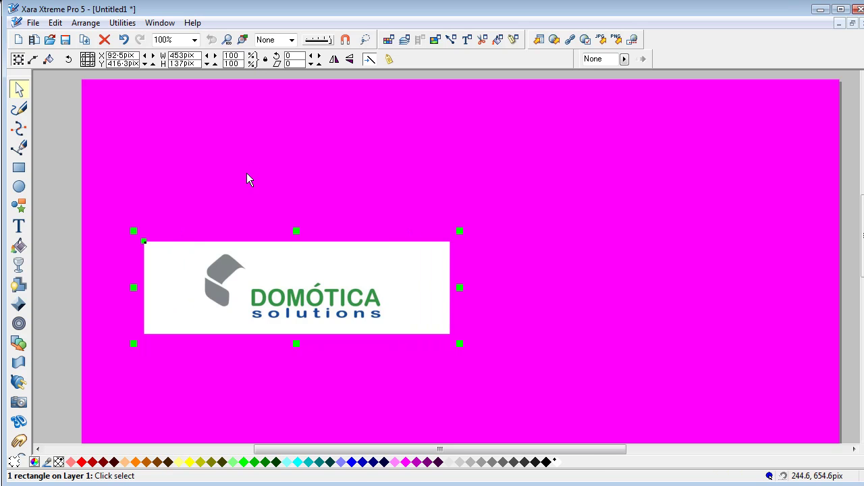
left_click(265, 210)
Step: In outline view, enlarge the clipped logo bitmap from its corners to about 343.7 × 128.6 pixels
left_click(241, 290)
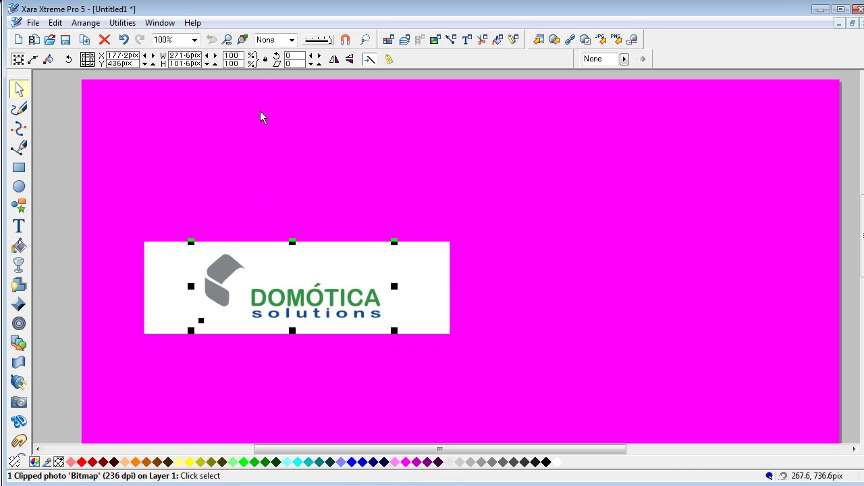
left_click_drag(329, 39, 319, 39)
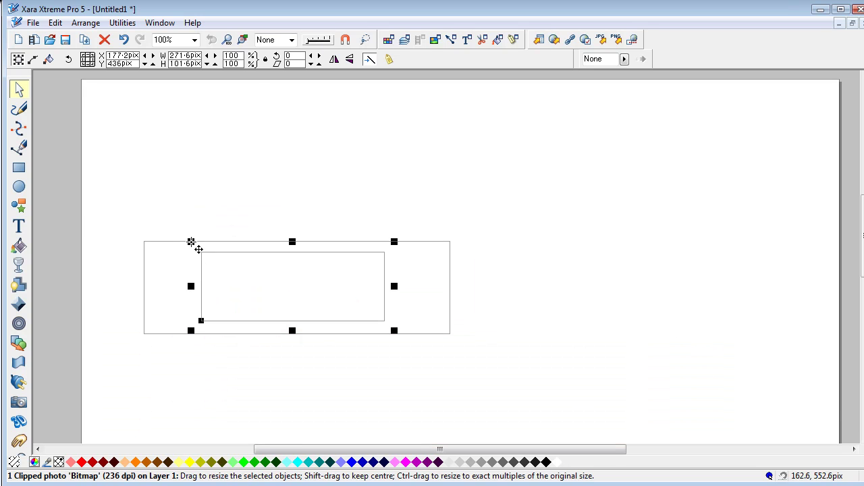
left_click(265, 59)
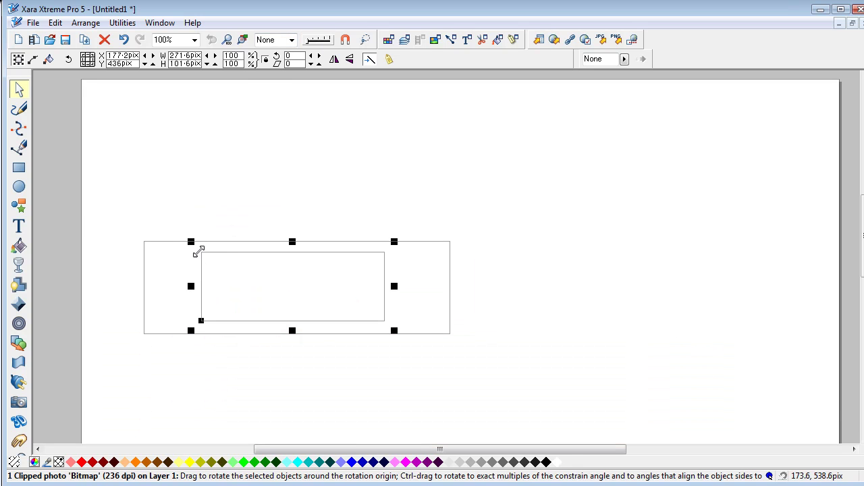
left_click_drag(192, 241, 171, 233)
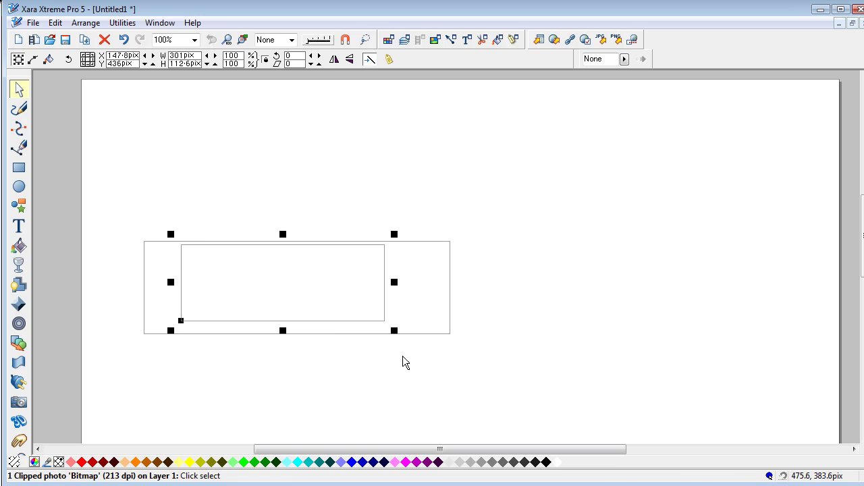
left_click_drag(396, 332, 403, 343)
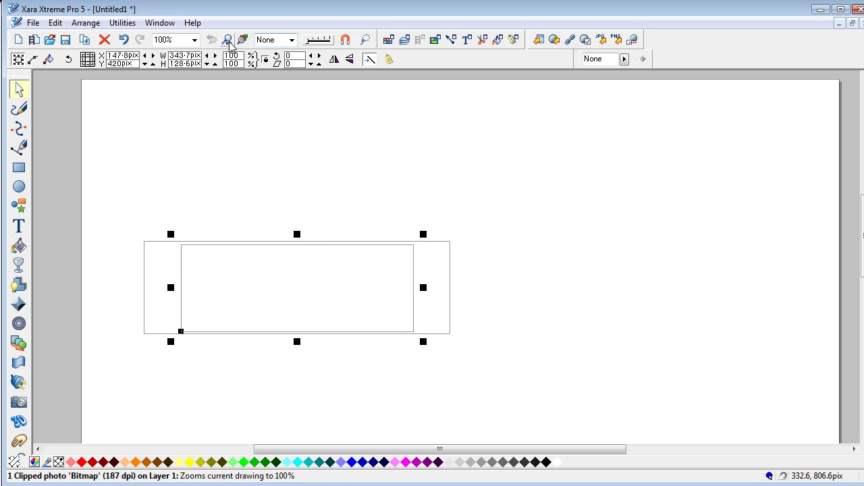
Step: Restore full display quality and move the logo photo left and up within its clip
left_click_drag(309, 40, 328, 40)
left_click(95, 221)
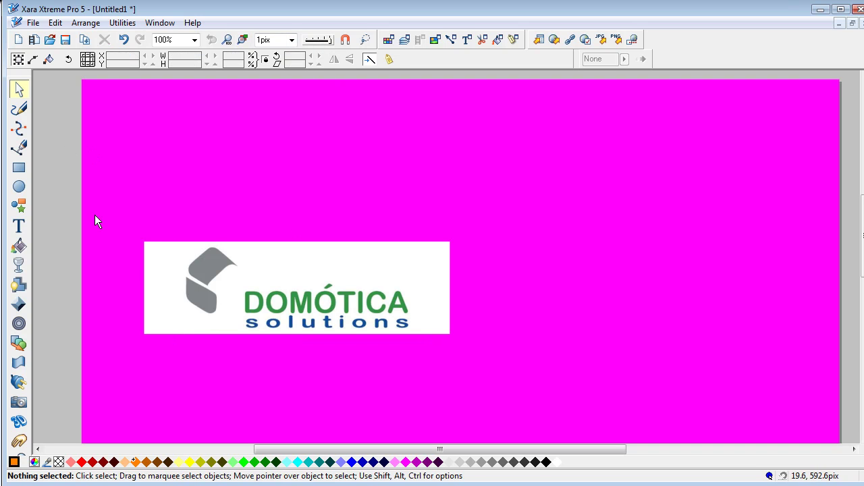
left_click(261, 297)
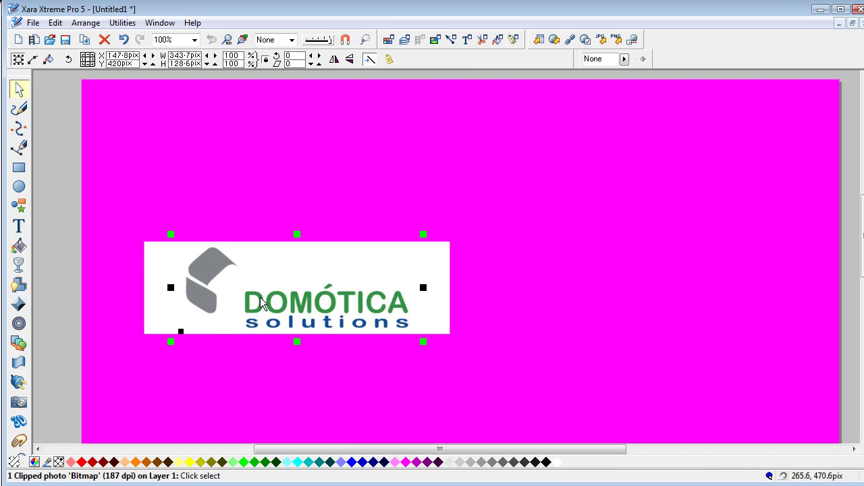
left_click_drag(260, 297, 242, 295)
Step: Select the 453×137 white rectangle and start an export with PNG as the format
left_click(154, 247)
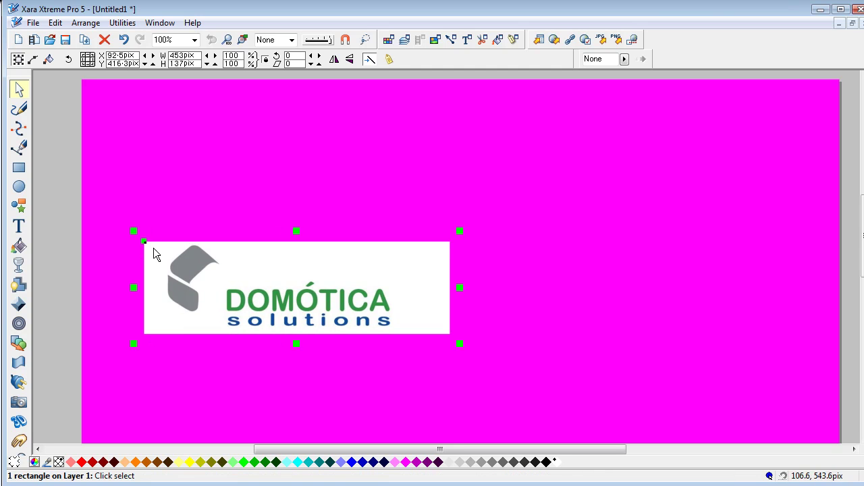
left_click(33, 23)
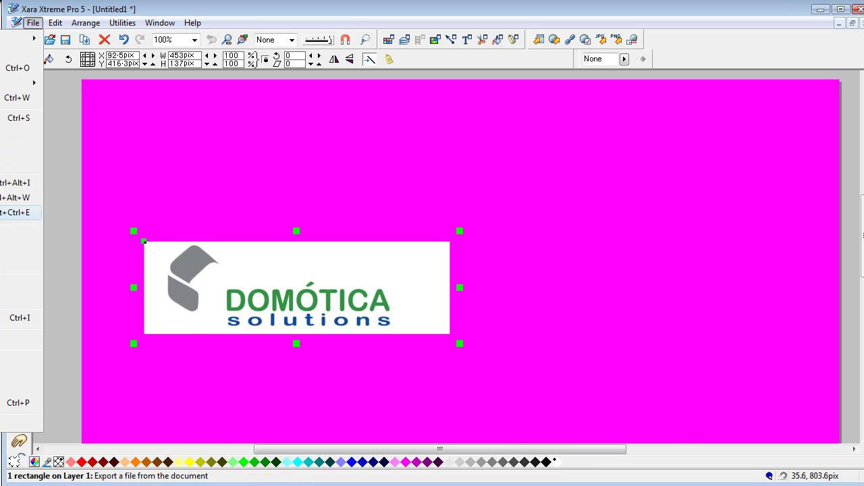
left_click(20, 212)
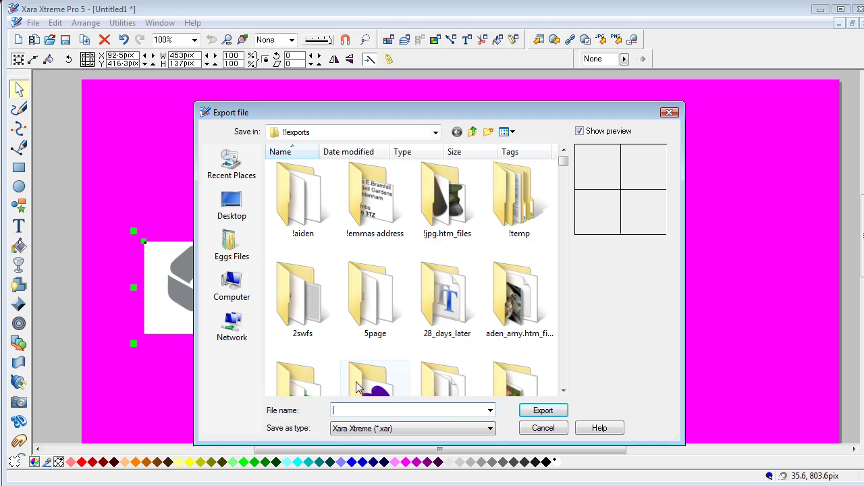
left_click(490, 429)
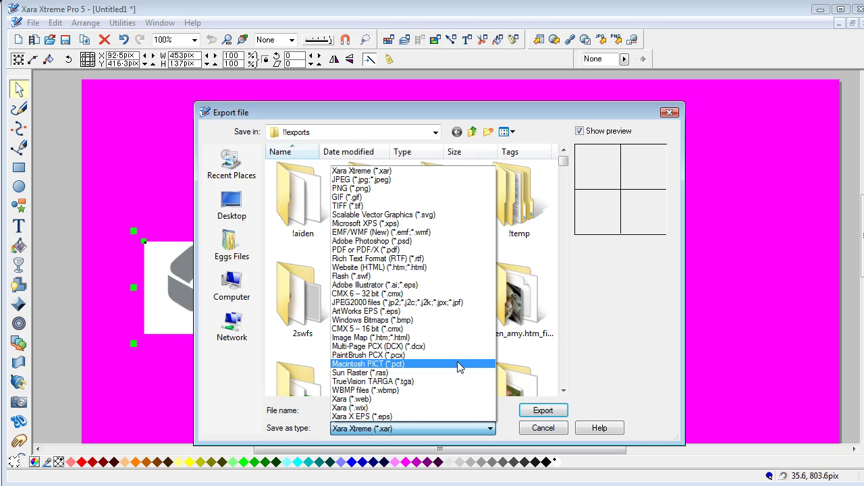
left_click(396, 189)
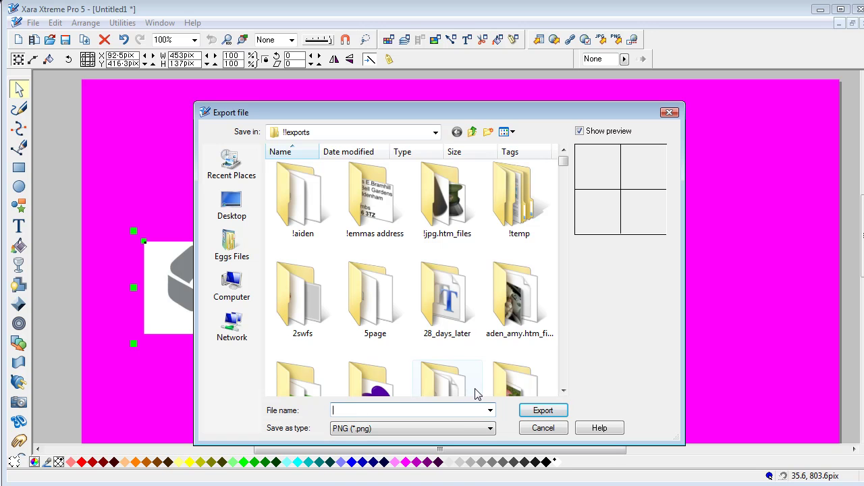
Step: Save it as texture.png, replacing the existing file, and confirm the PNG export options
type("texture")
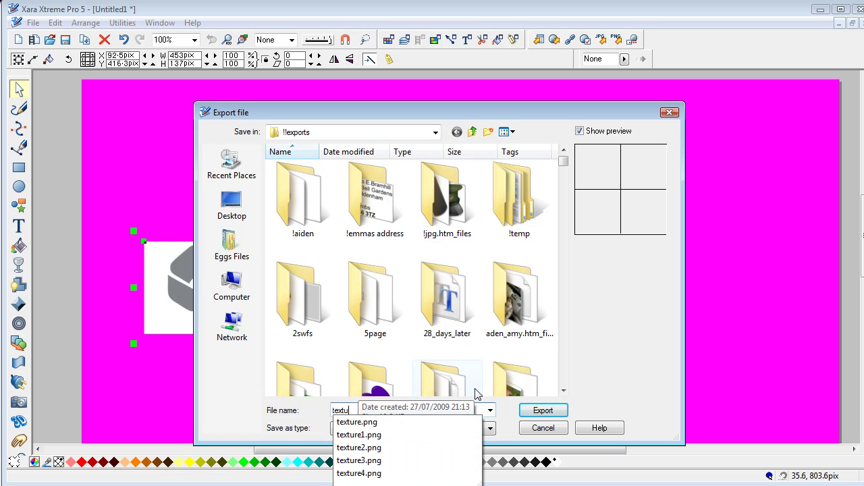
left_click(354, 423)
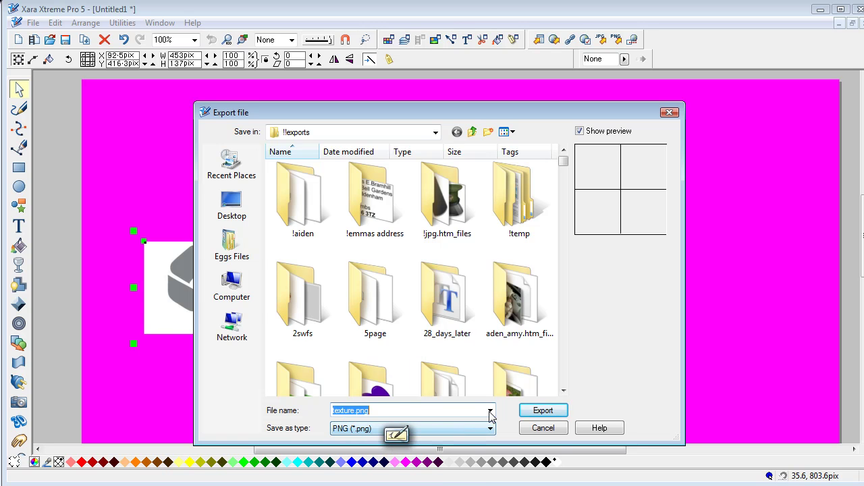
left_click(543, 410)
left_click(264, 298)
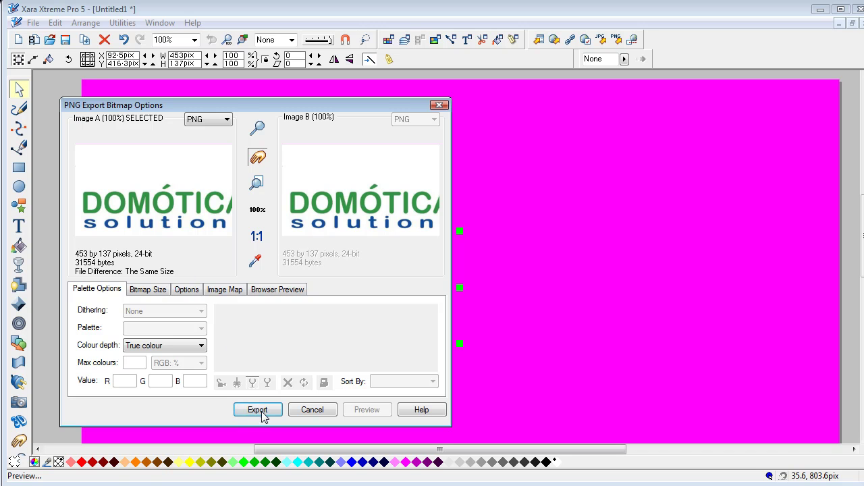
left_click(257, 410)
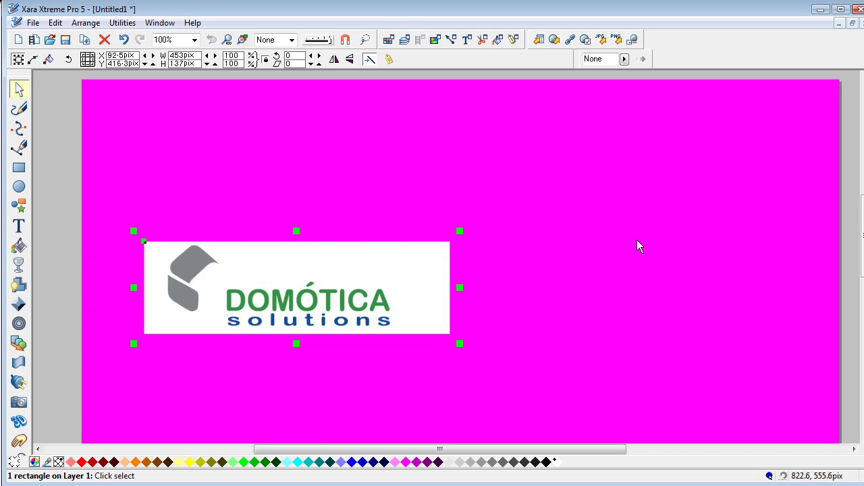
Step: In Xara3D6, choose texture.png from the !exports folder as the background texture file
key("alt+Tab")
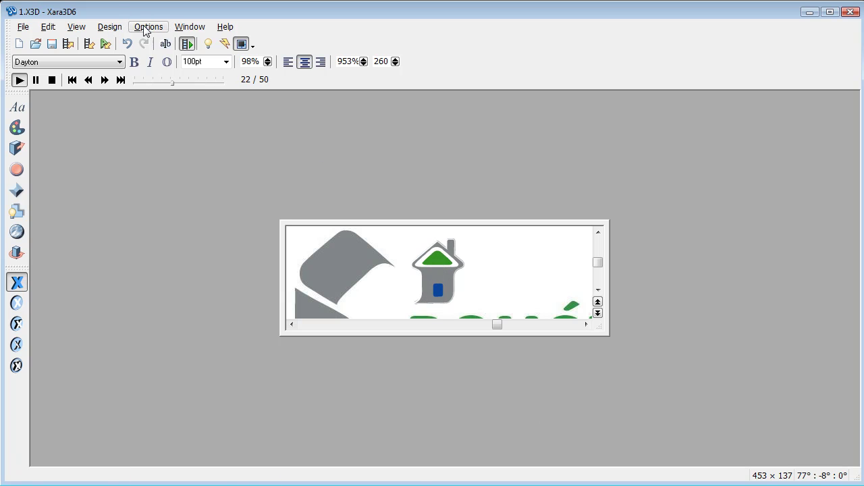
left_click(82, 29)
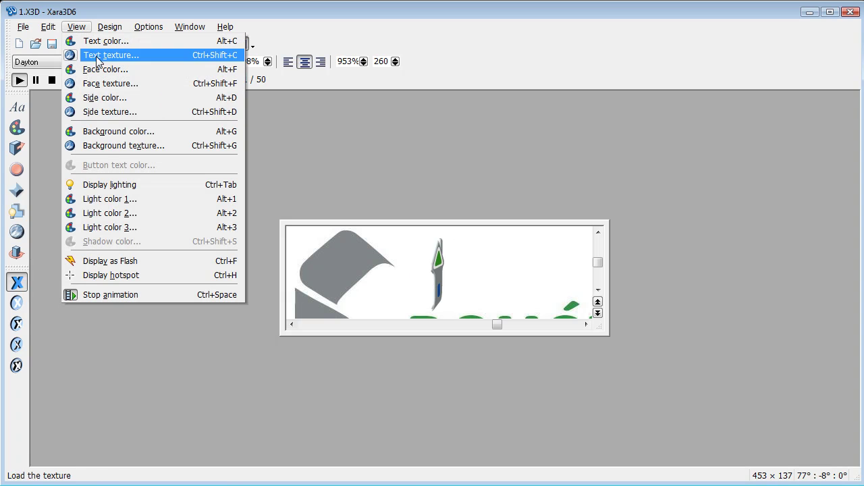
left_click(107, 146)
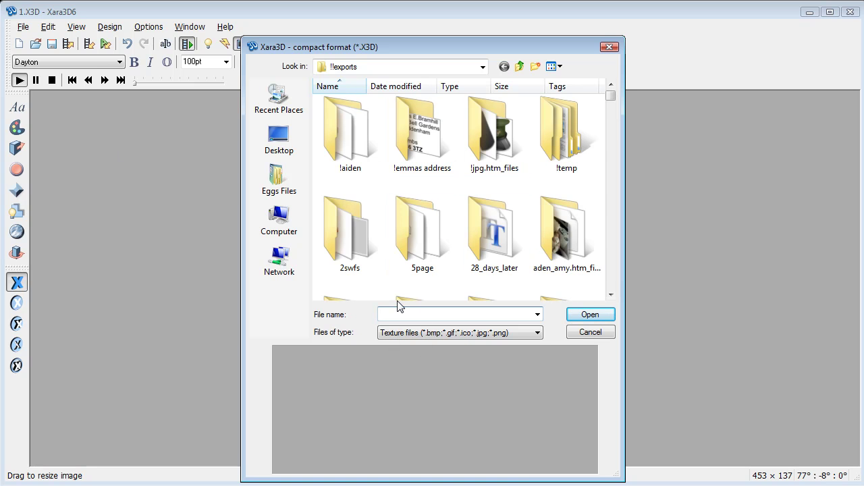
type("text")
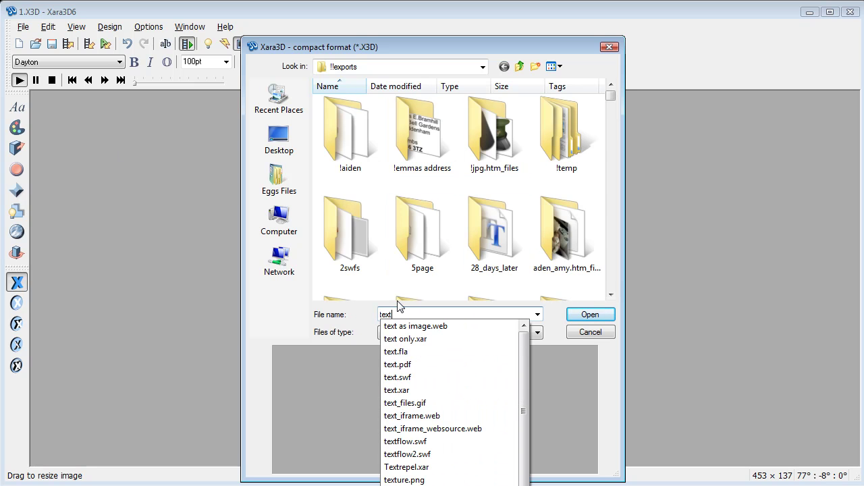
type("ut")
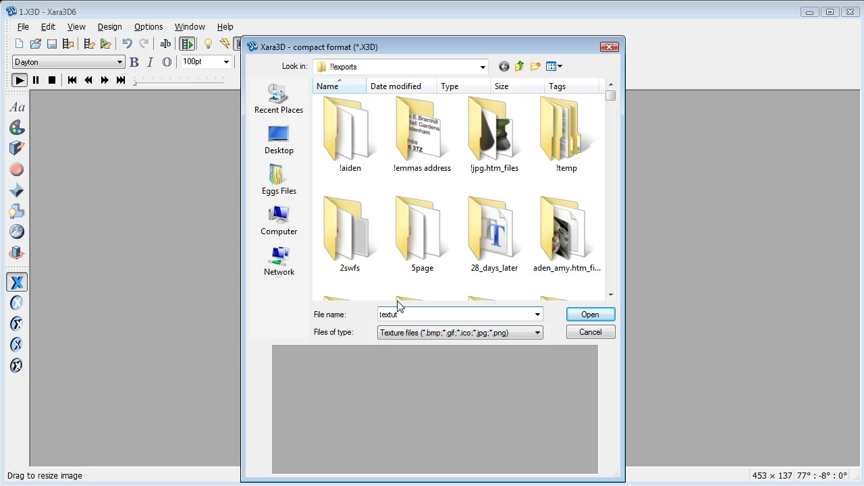
key("BackSpace")
key("BackSpace")
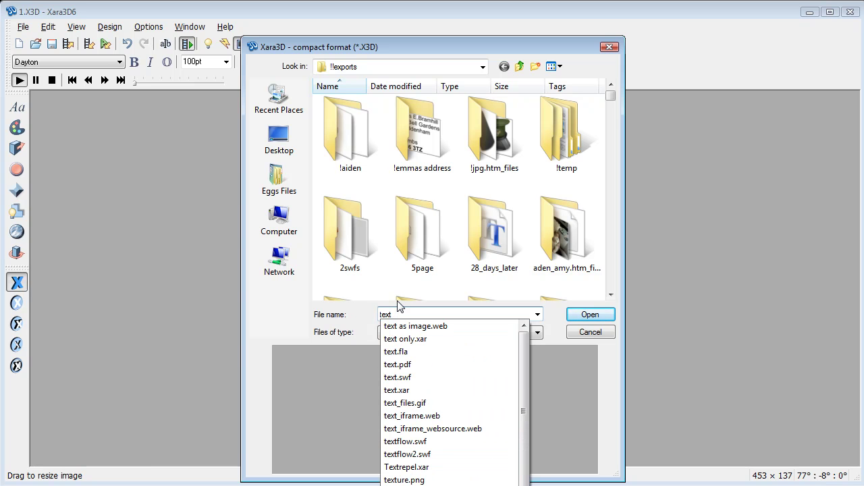
type("ure")
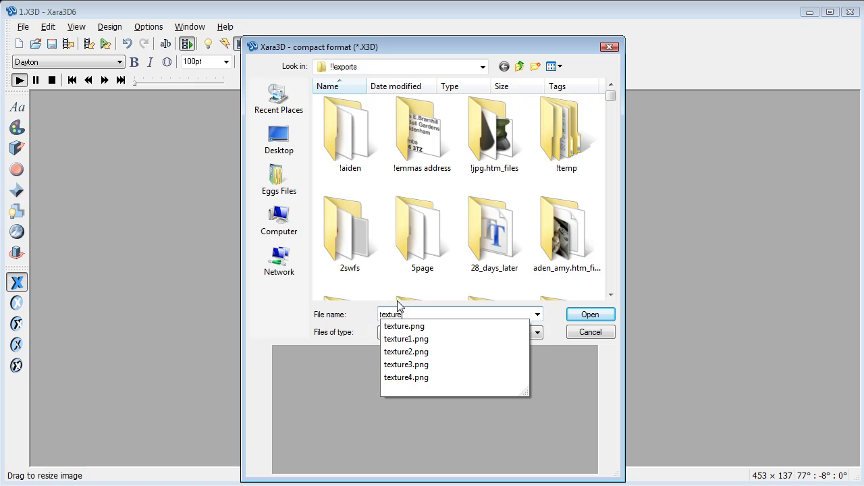
type(".png")
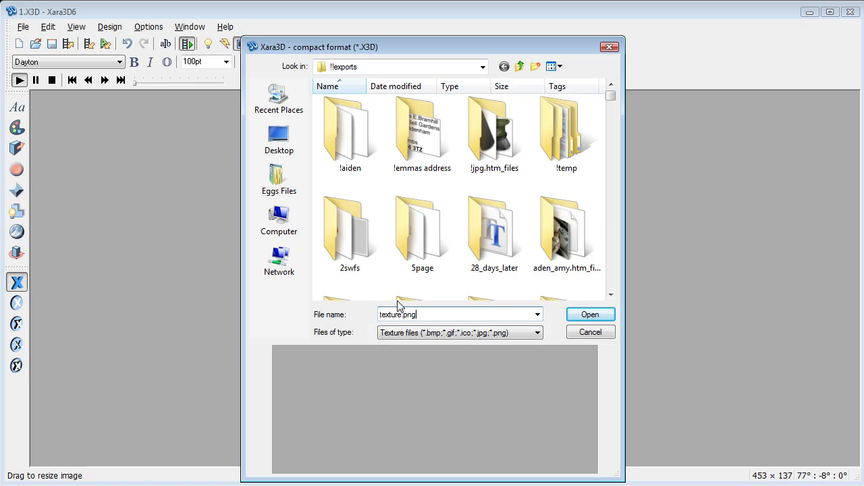
left_click(585, 316)
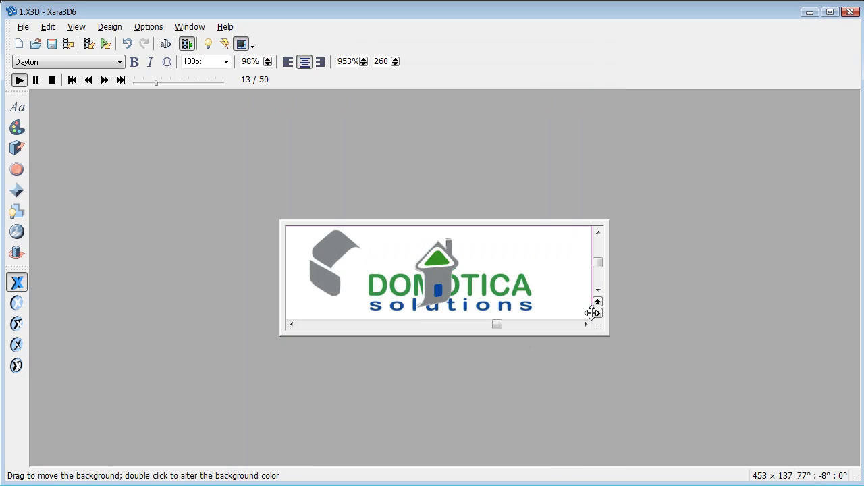